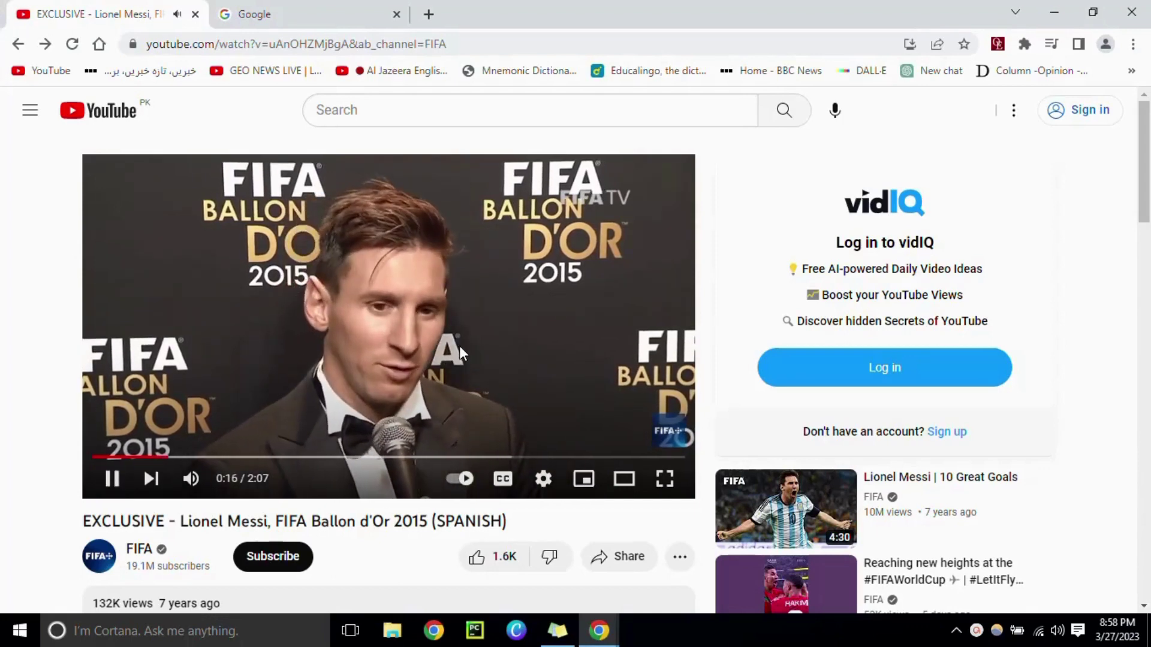
- Pause the Messi Ballon d'Or 2015 interview on YouTube at 0:18
left_click(416, 341)
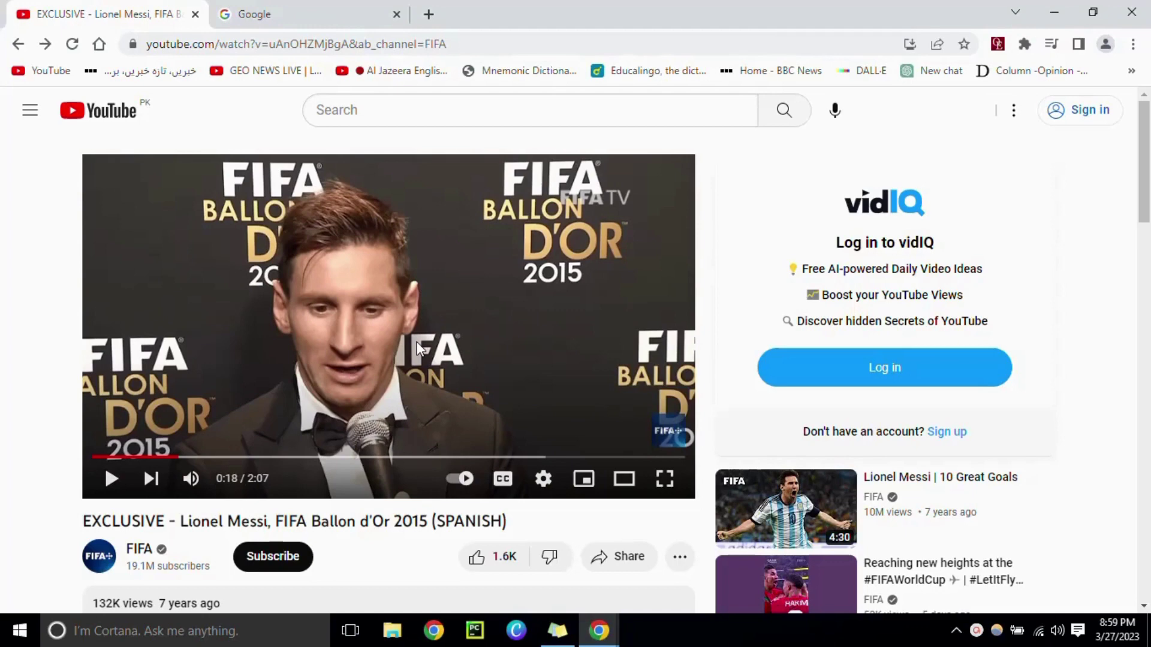
- Copy the interview's YouTube address, then search Google for 'savefrom.net'
left_click(477, 44)
right_click(477, 44)
left_click(542, 109)
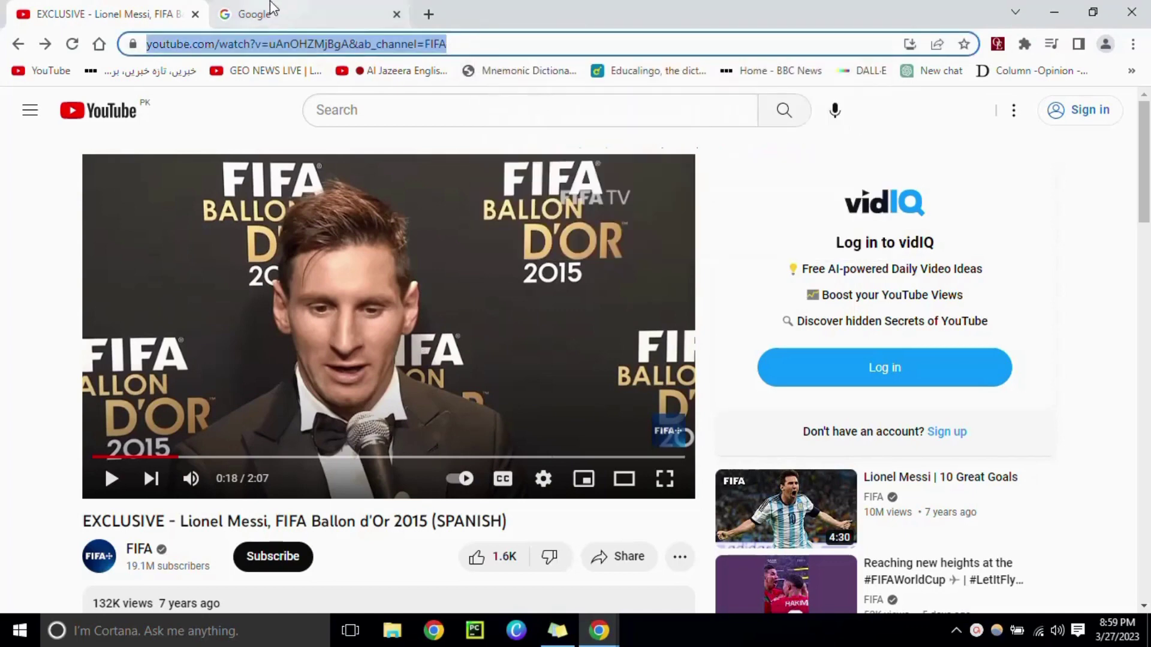
left_click(306, 13)
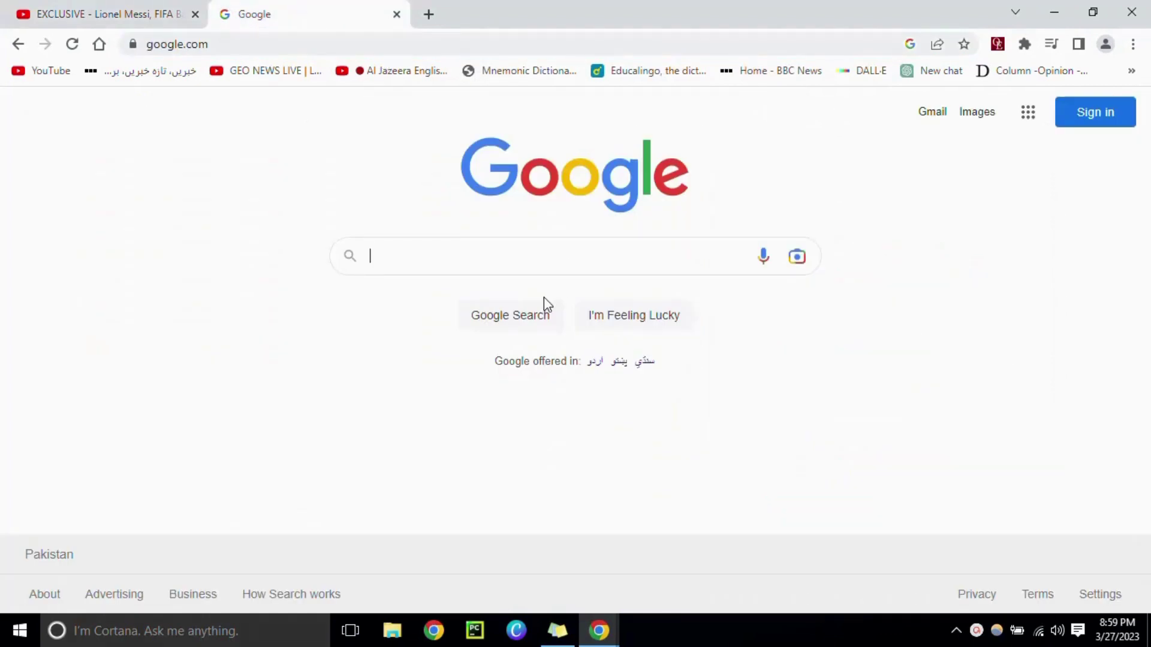
type("savefr")
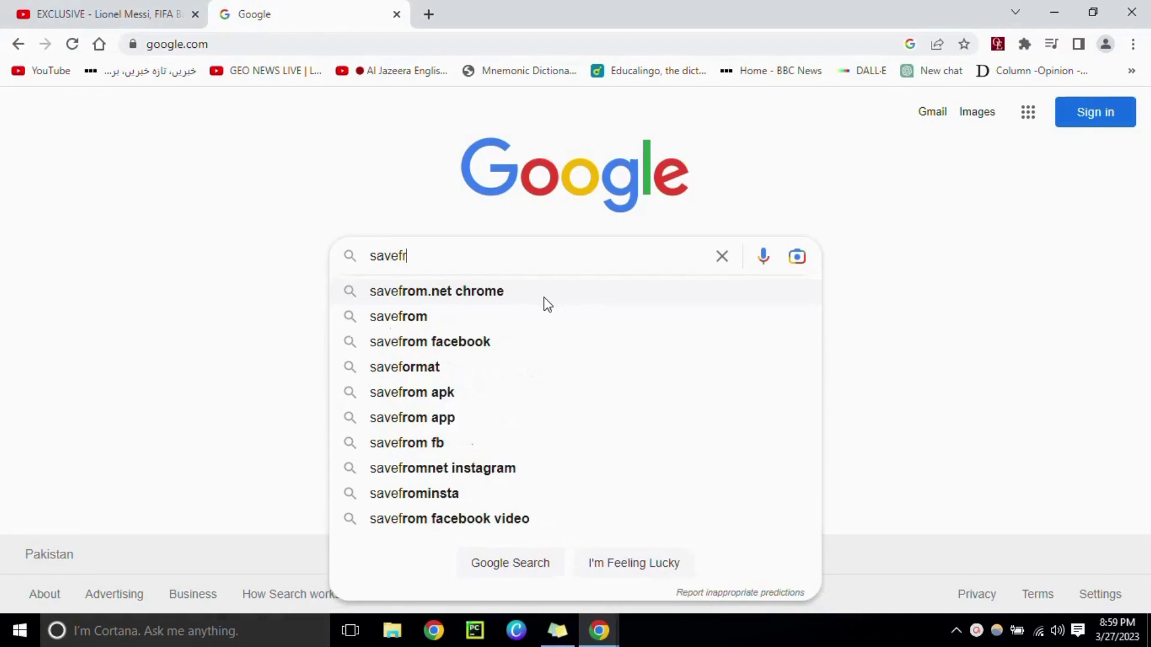
type("om.n")
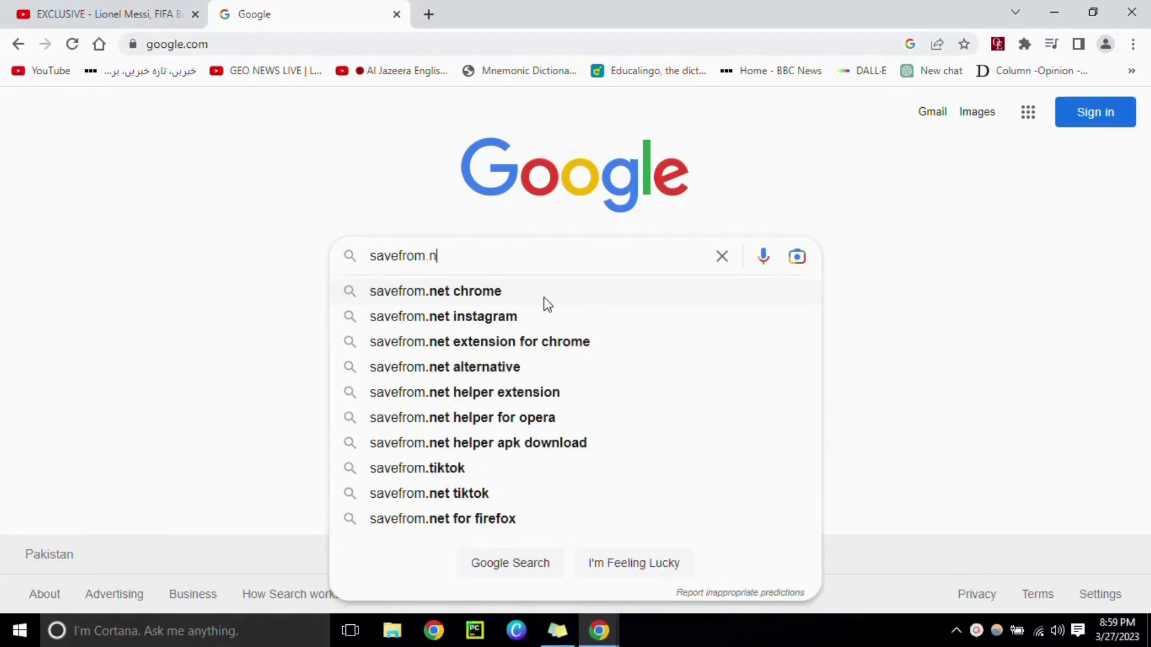
type("et")
key("Return")
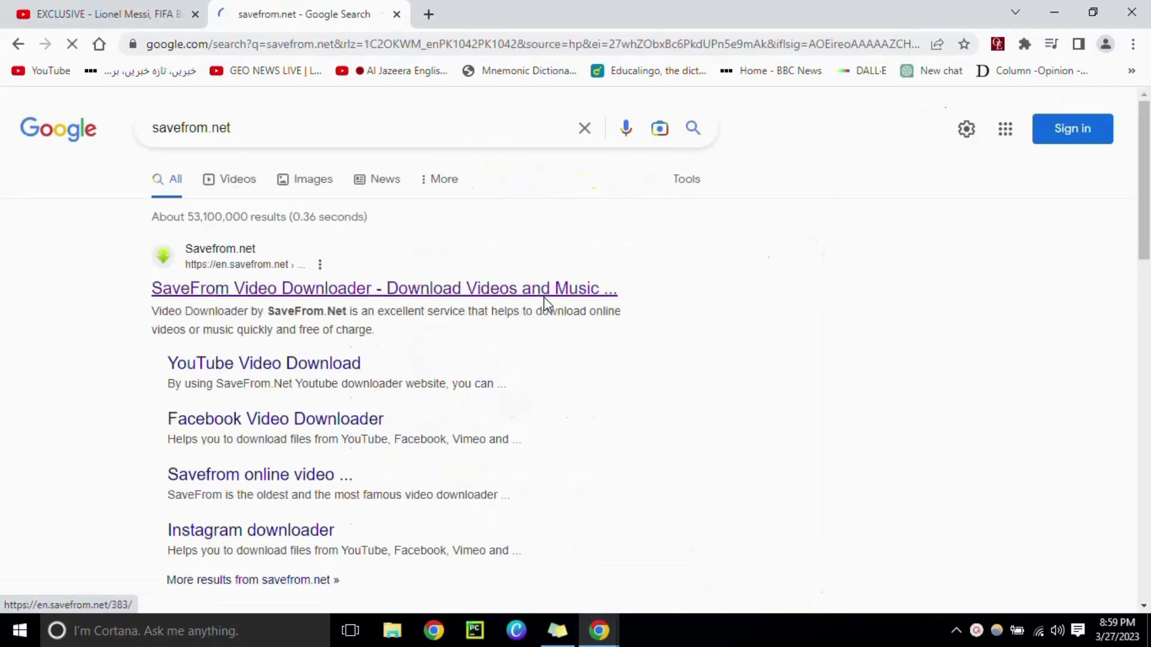
- Paste the interview link into SaveFrom.net to get an MP4 720 download option
left_click(544, 298)
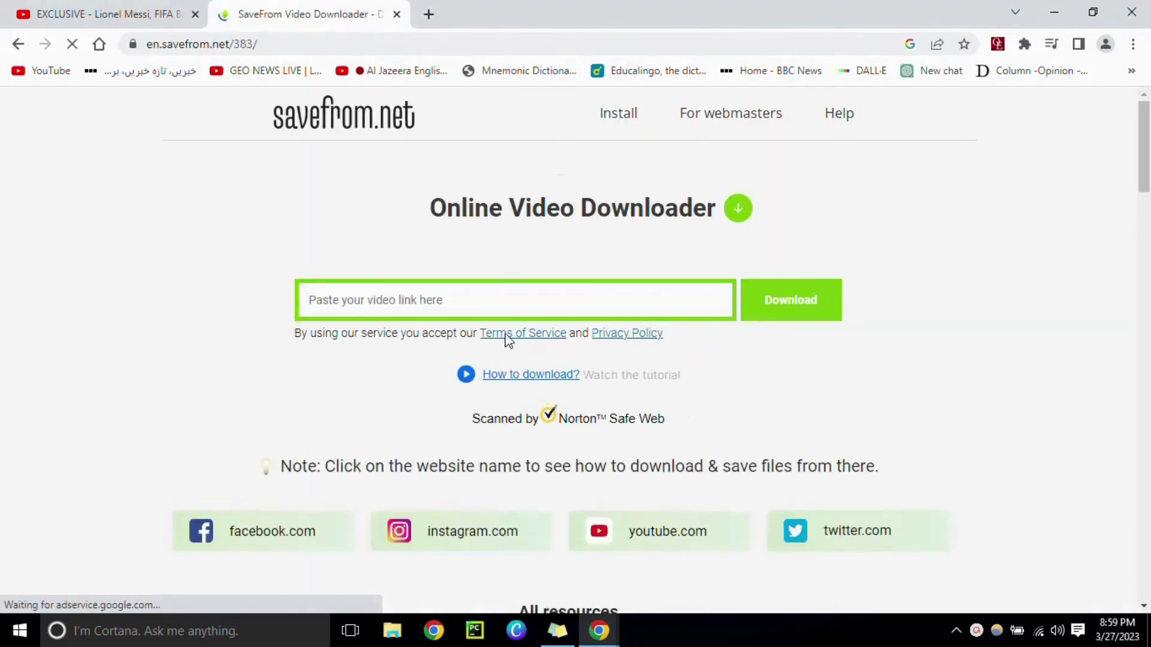
right_click(513, 300)
left_click(575, 381)
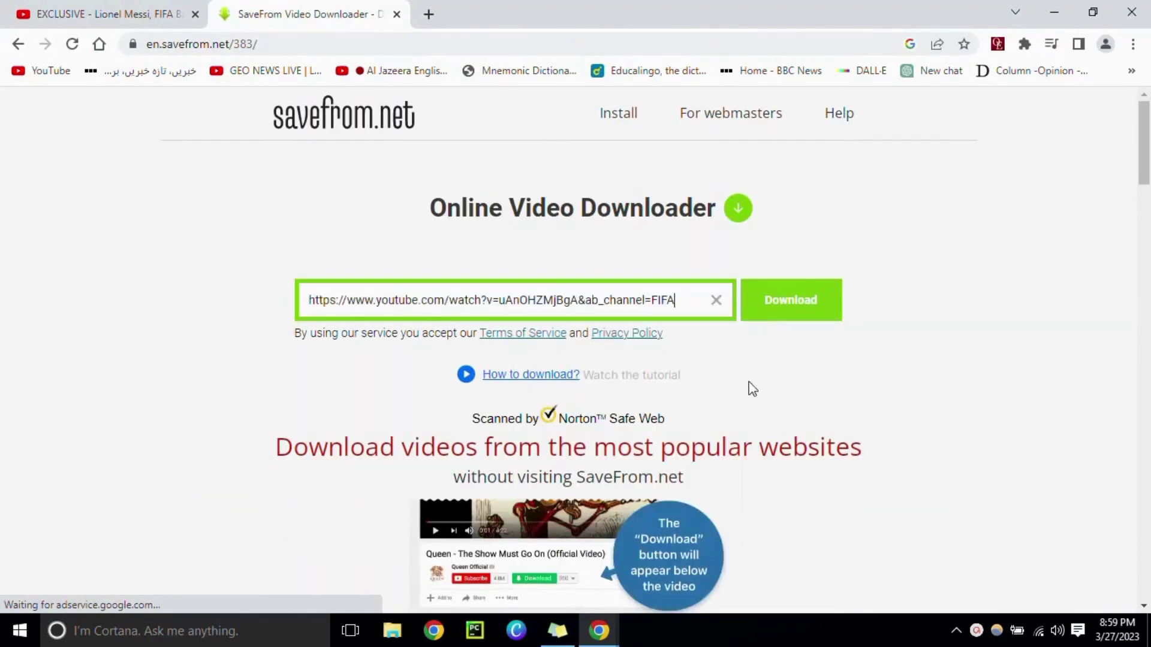
left_click(791, 300)
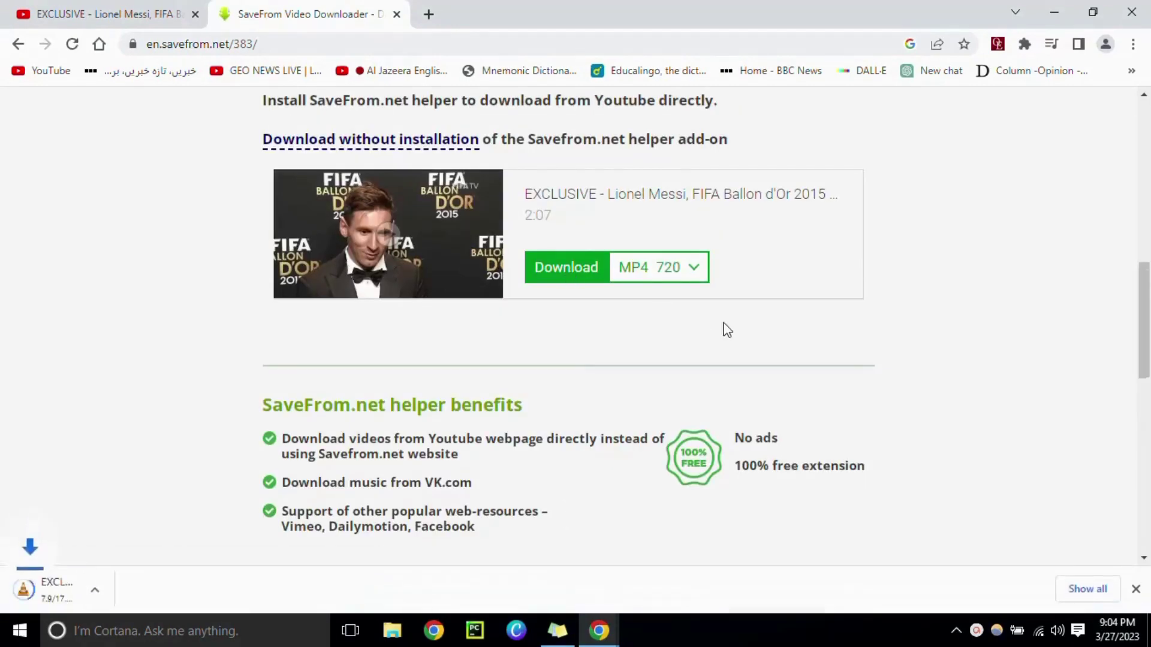
- Cancel the interview download that started
left_click(182, 594)
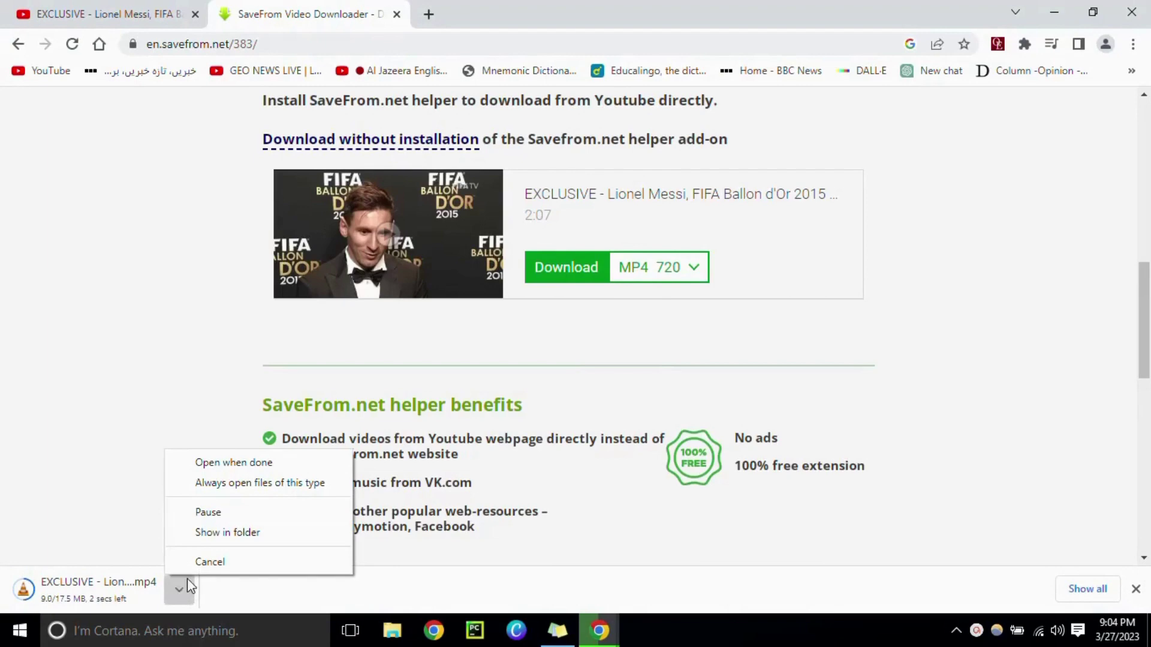
left_click(205, 560)
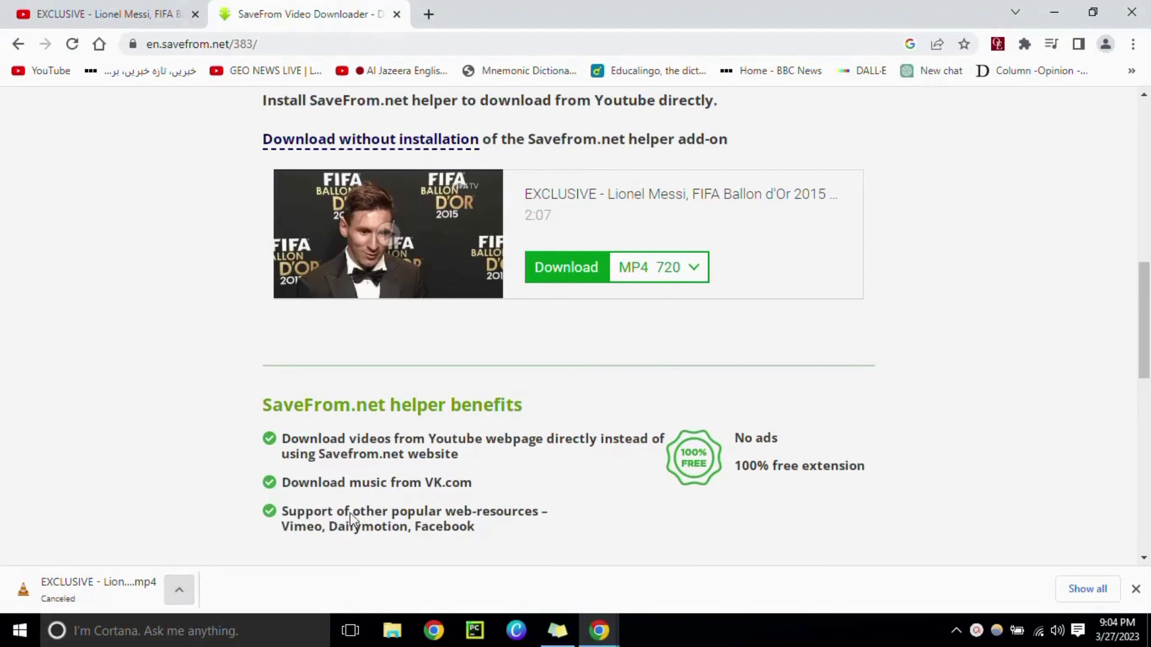
left_click(99, 43)
- Search Google for 'veed io subtitles' from the homepage
left_click(99, 45)
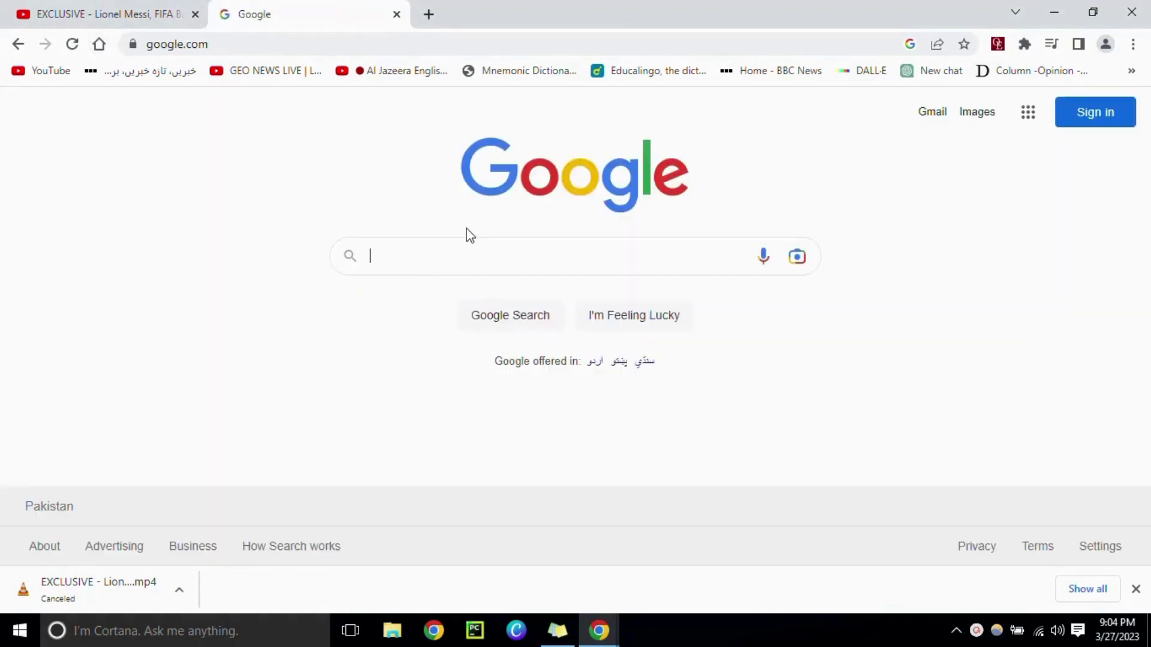
type("veed io ")
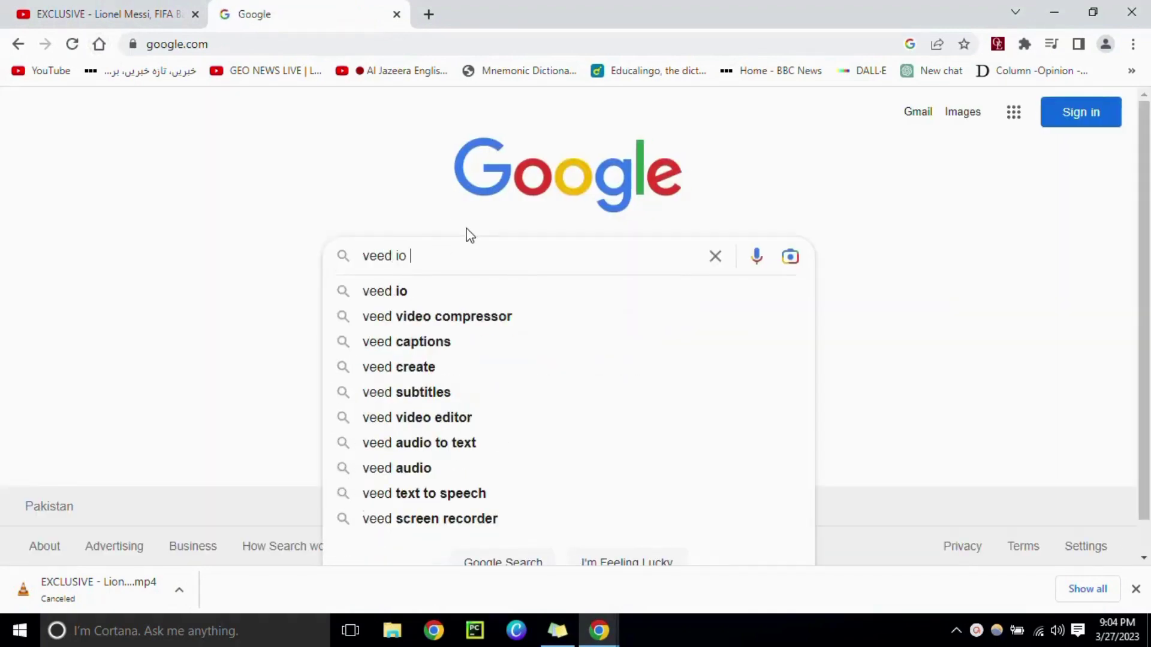
type("ubtitles")
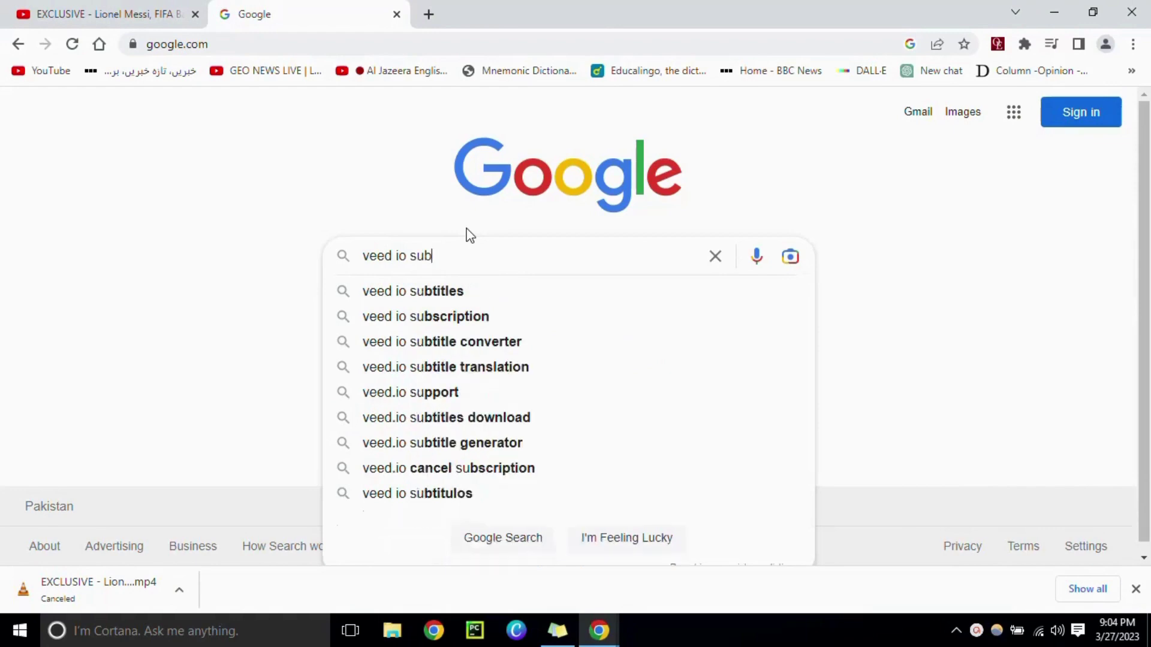
key("Return")
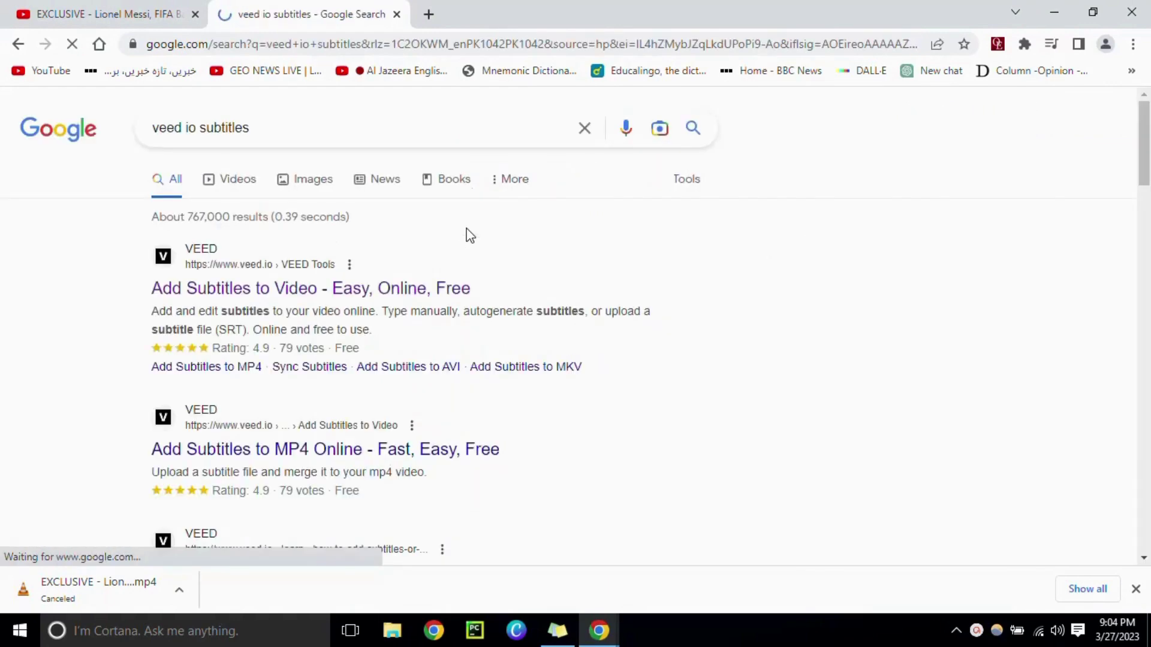
- Upload 1.mp4 on VEED's Add Subtitles to Video page
left_click(332, 290)
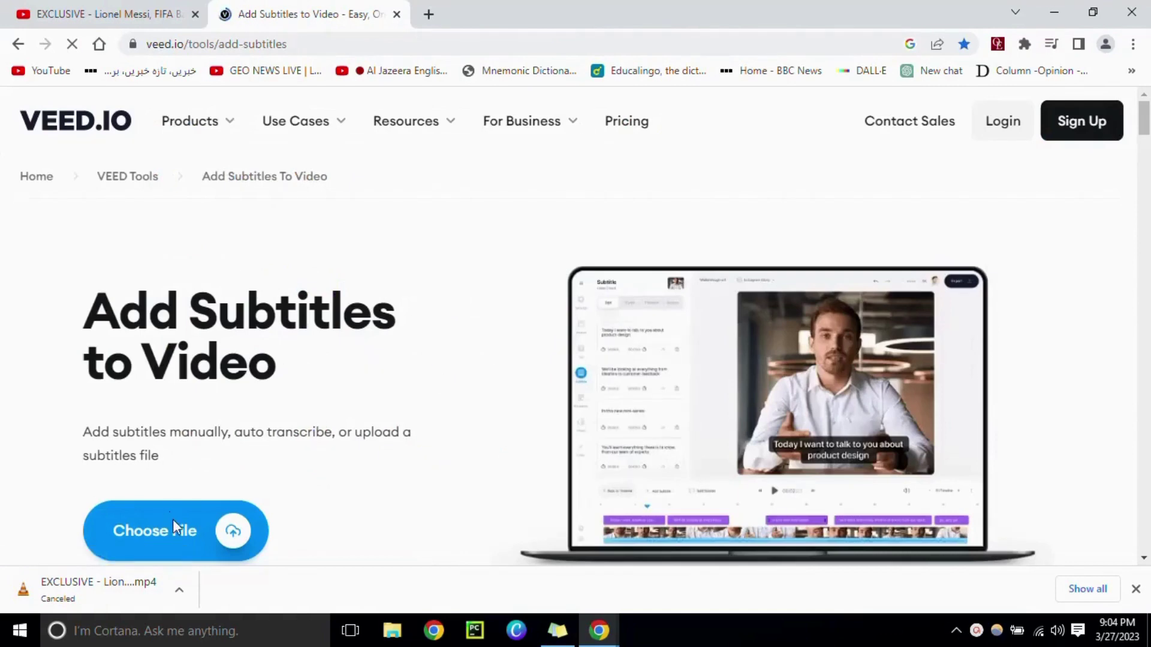
left_click(178, 529)
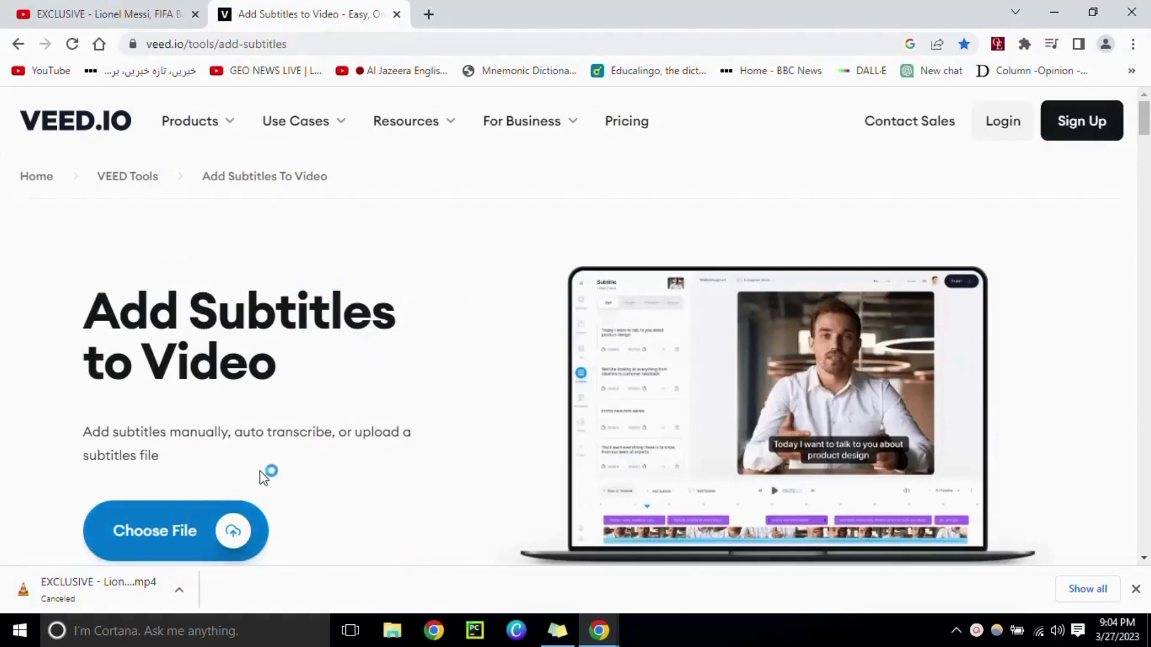
double_click(297, 255)
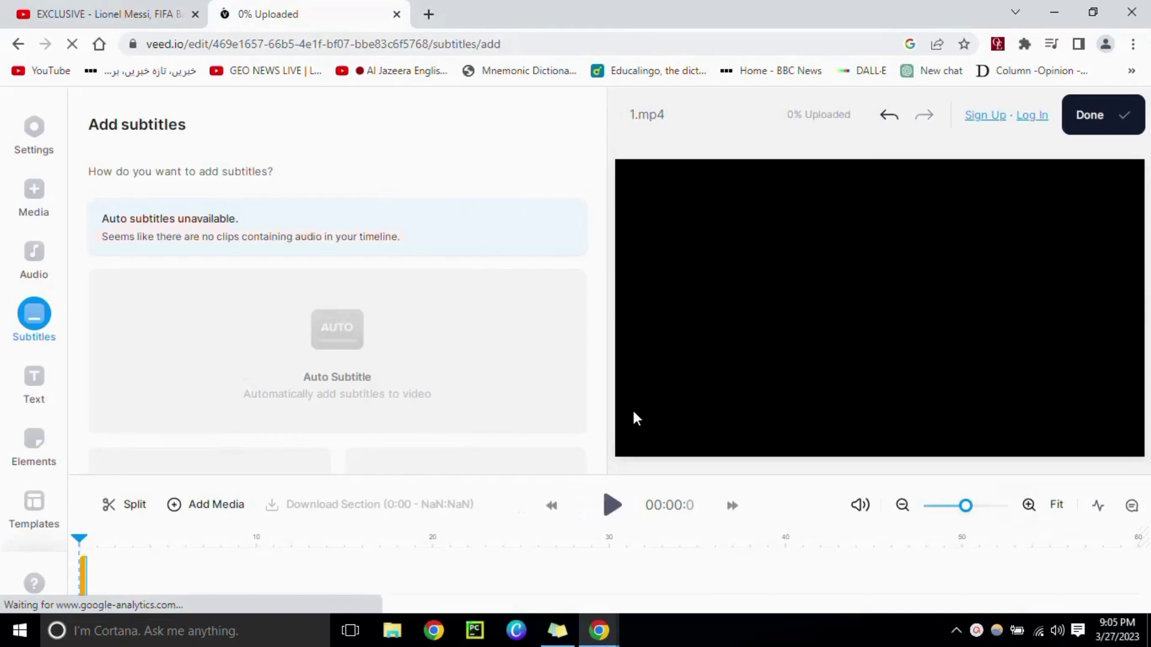
- Generate automatic subtitles with Español (Argentina) as the spoken language
left_click(346, 270)
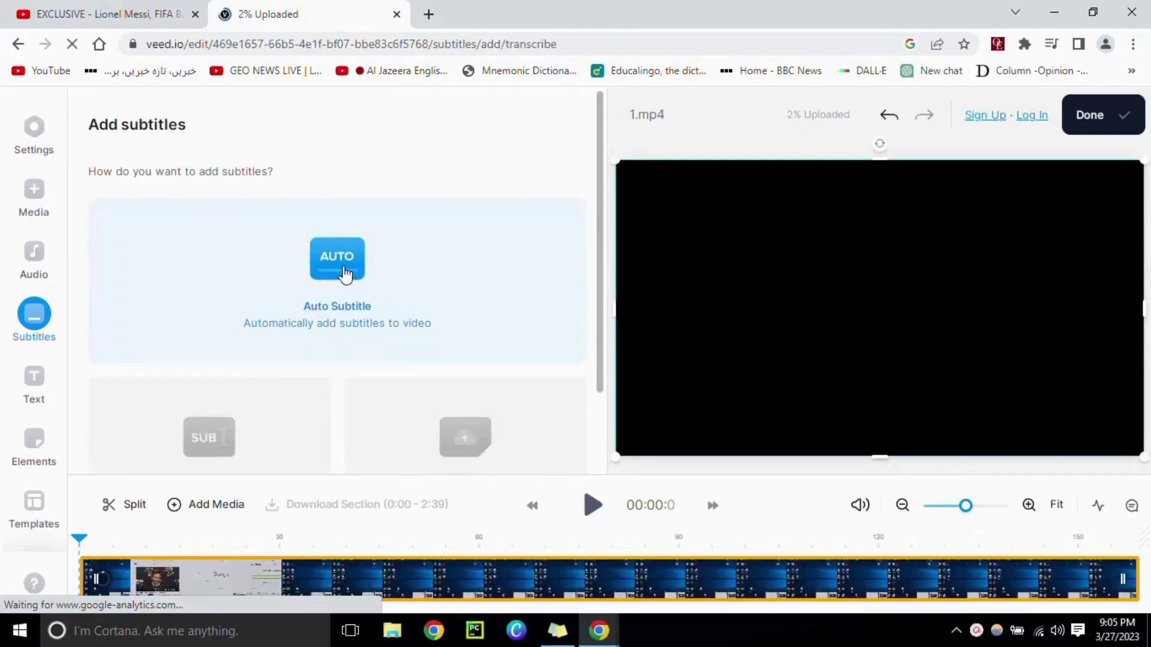
left_click(345, 271)
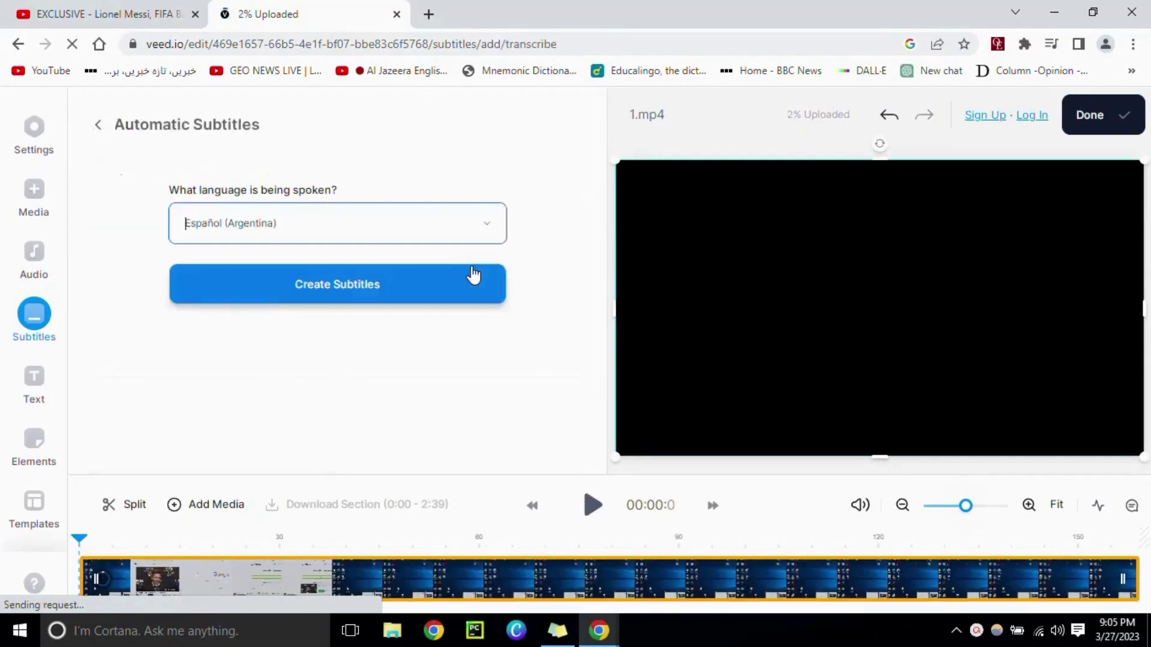
left_click(488, 236)
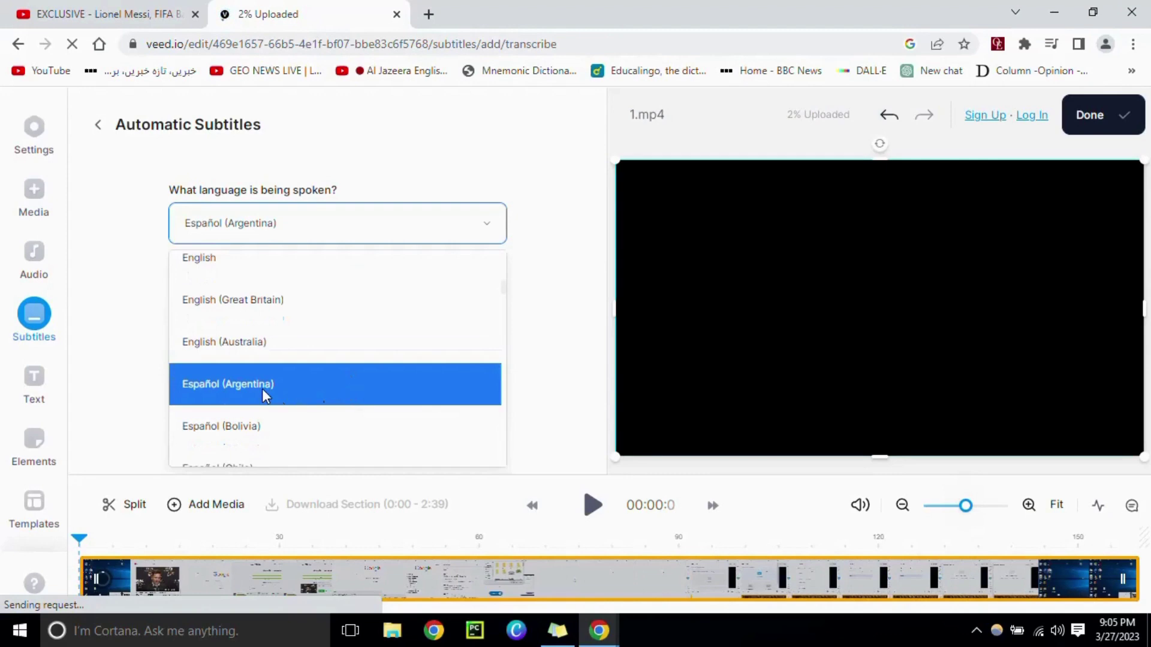
left_click(260, 387)
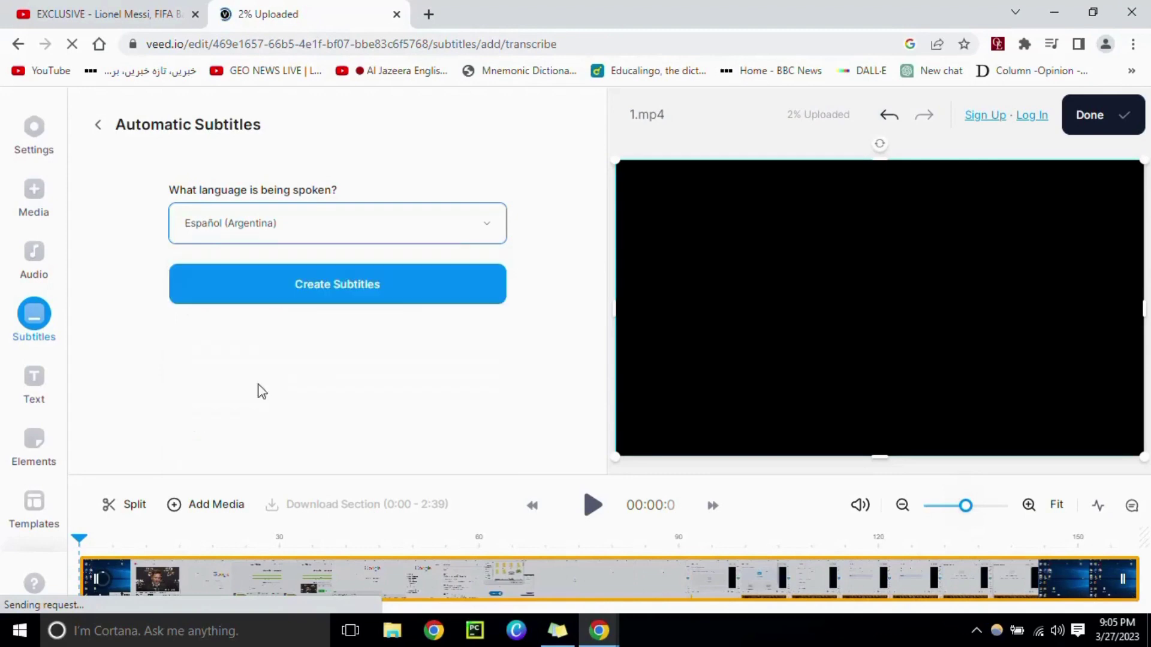
left_click(376, 295)
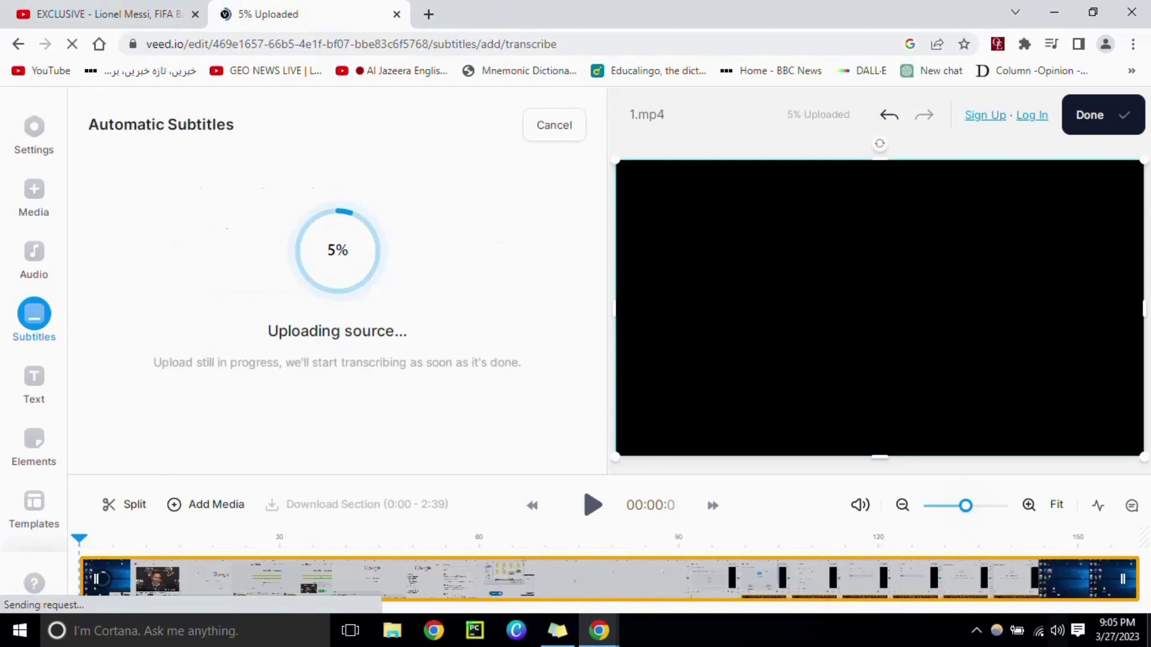
left_click(977, 632)
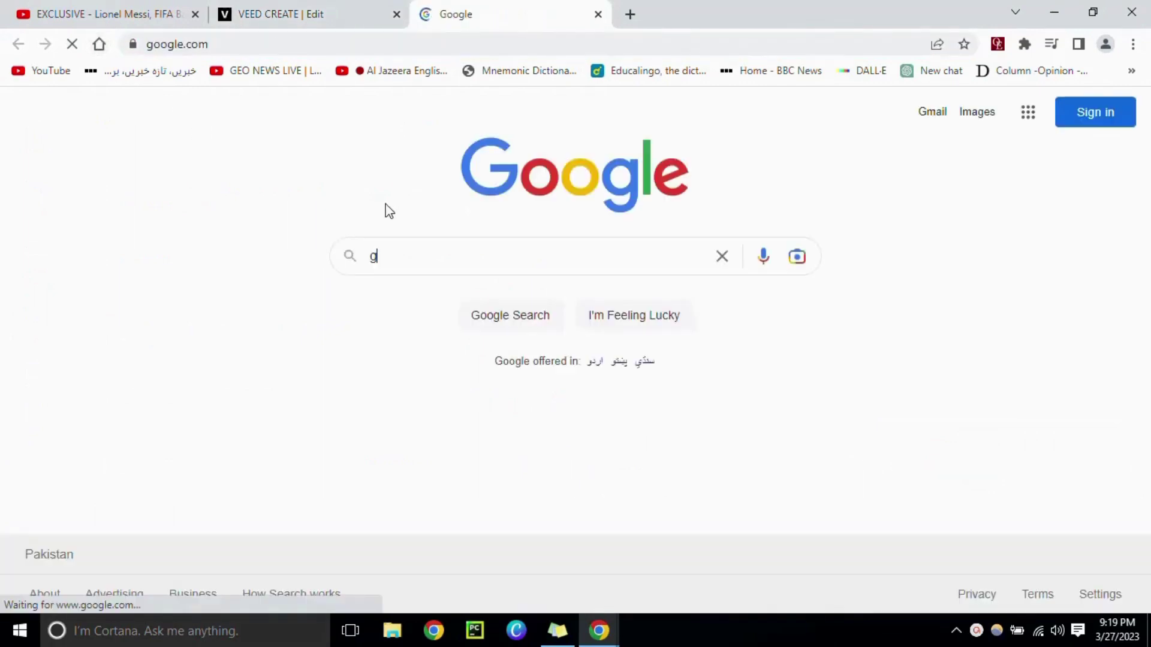
type("oogle tr")
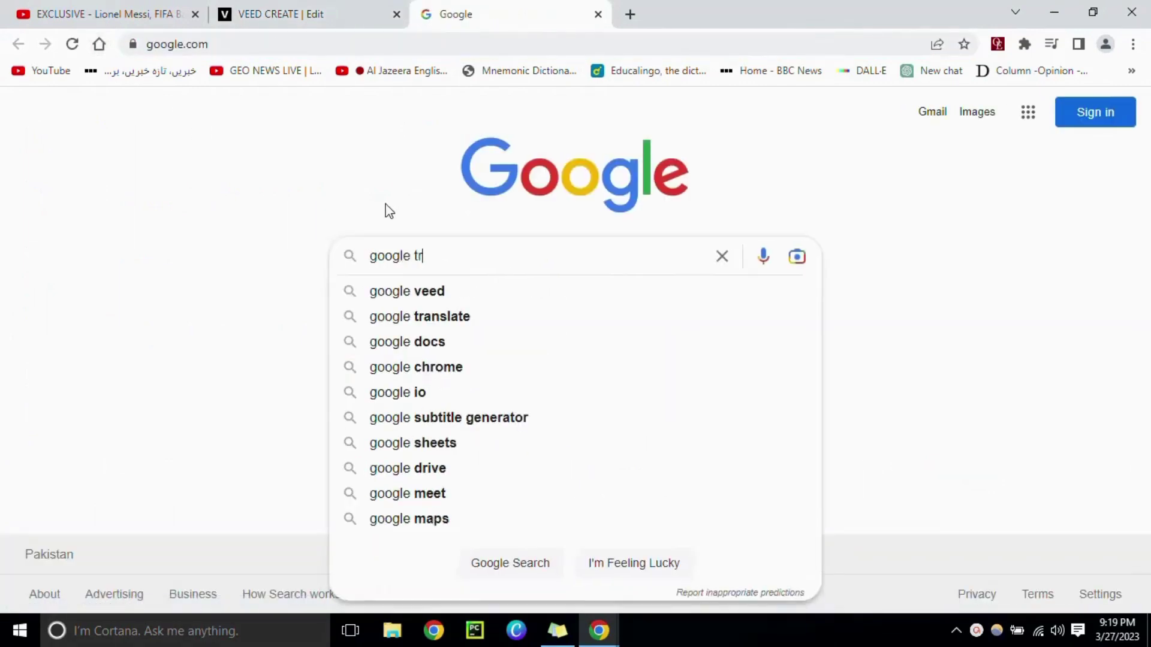
type("anslate")
- Search for 'google translate' and open the Google Translate site
key("Return")
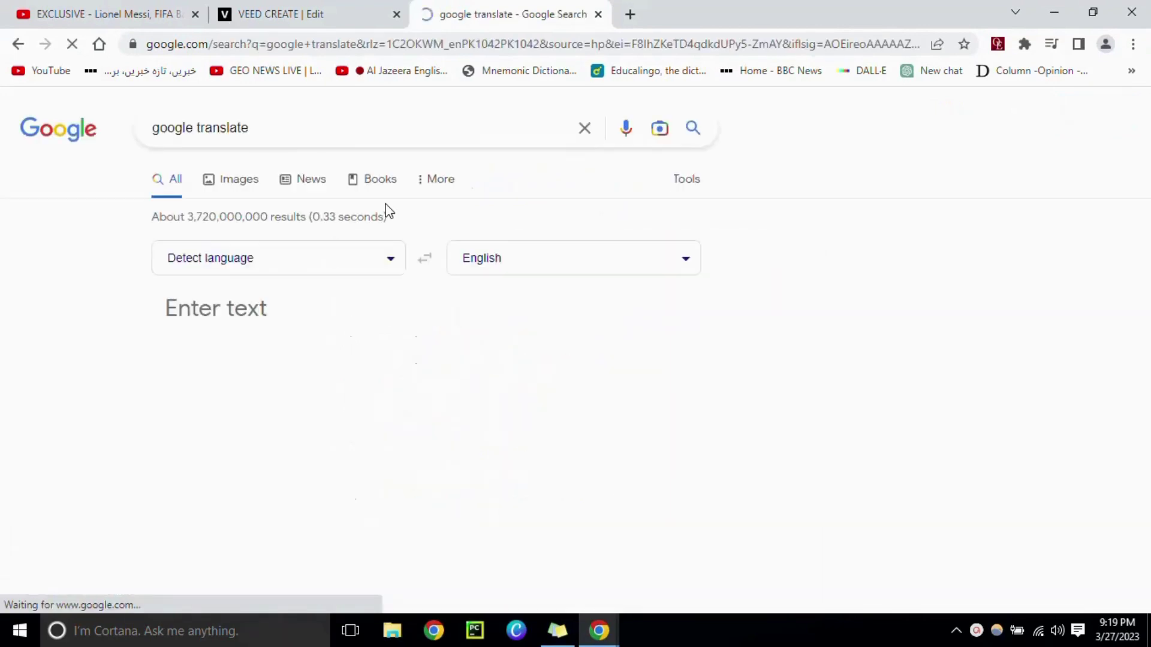
left_click(216, 534)
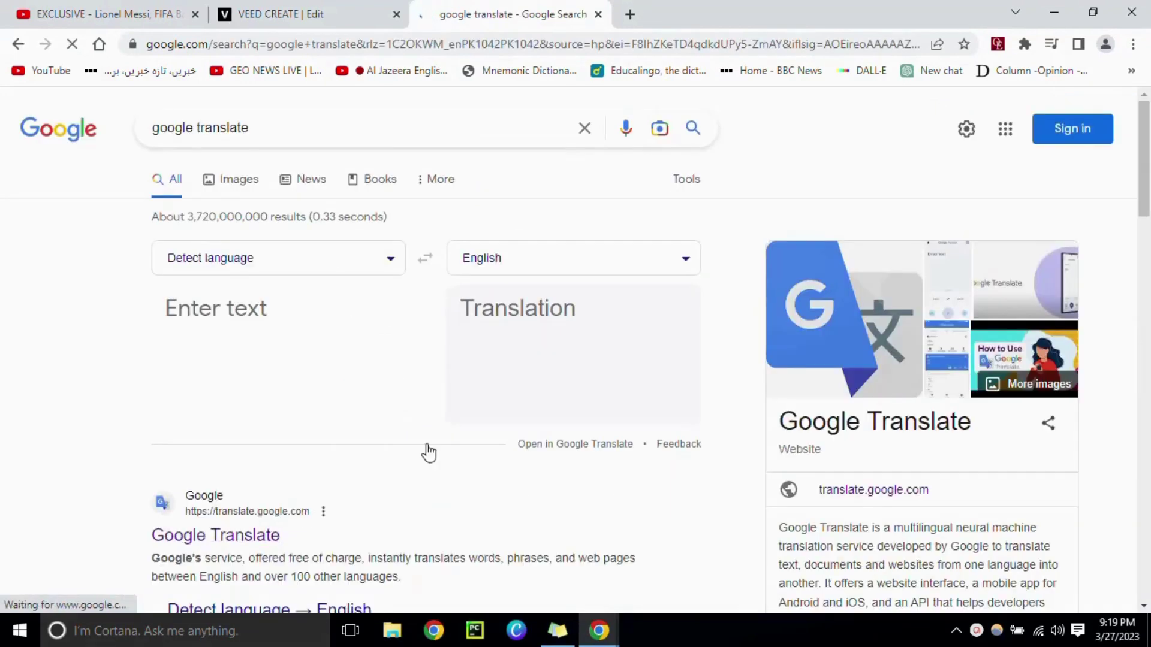
- Copy the first Spanish subtitle line from the VEED editor
left_click(317, 14)
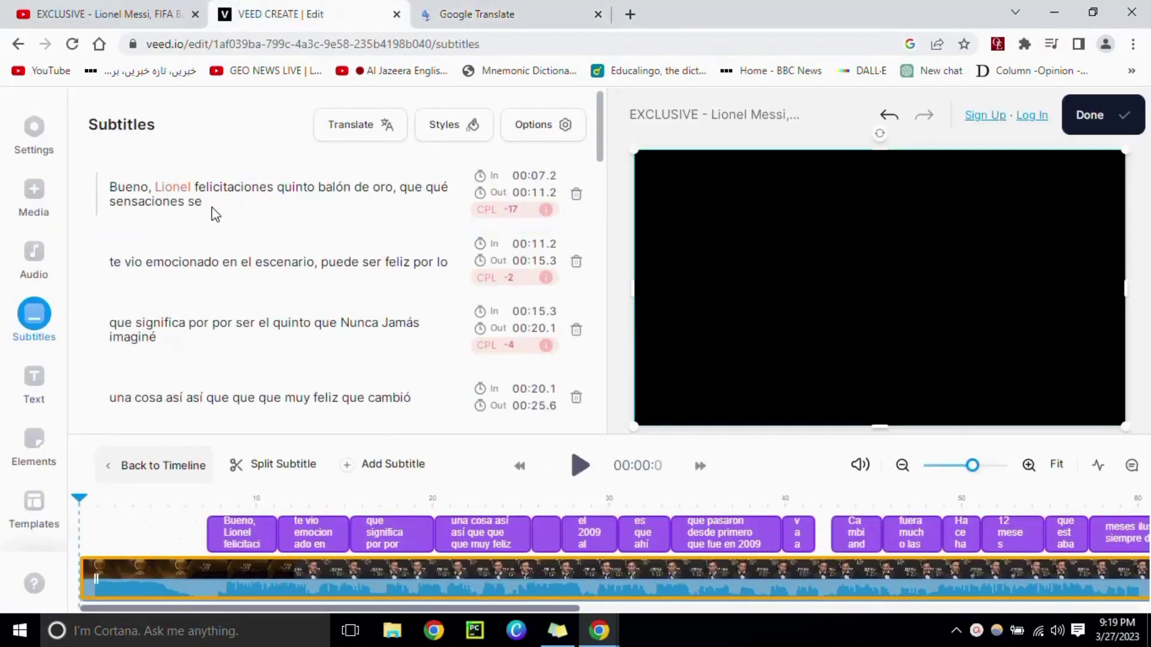
left_click_drag(207, 202, 114, 190)
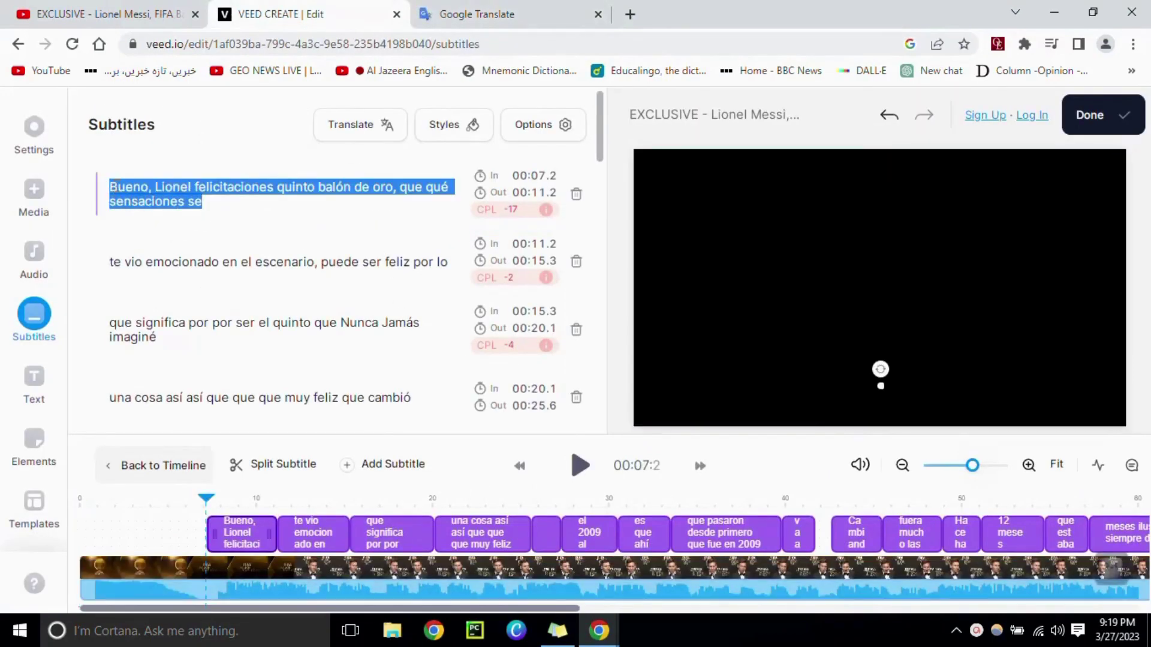
right_click(114, 189)
left_click(153, 219)
- Paste the first line into Google Translate for its English translation
left_click(477, 14)
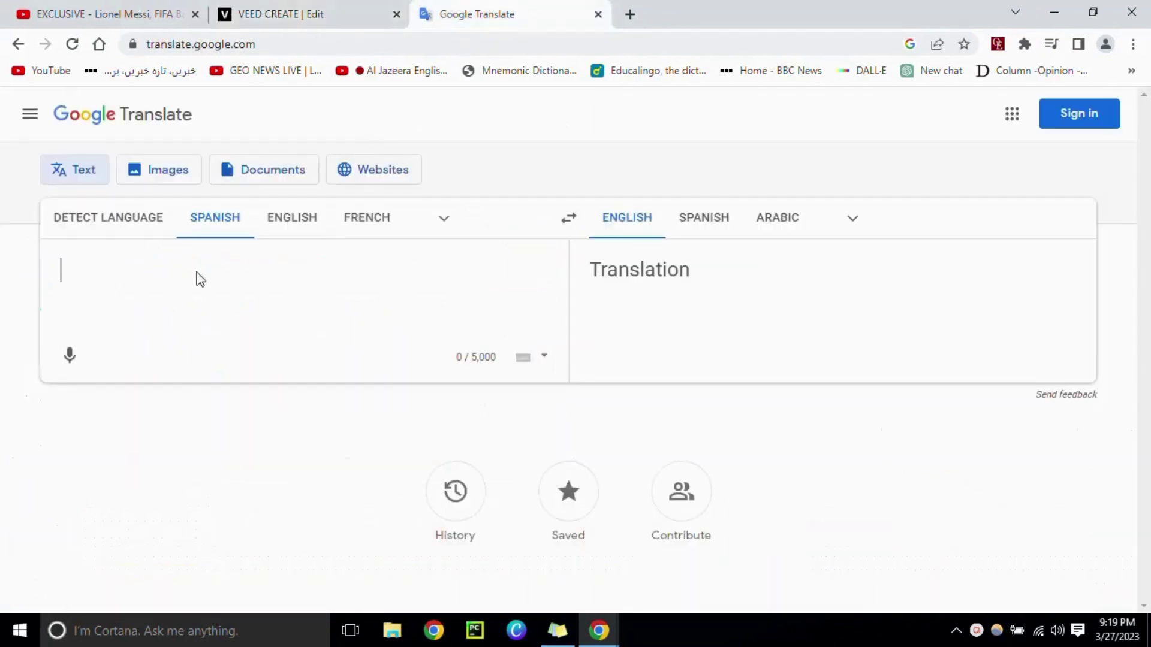
right_click(144, 272)
left_click(189, 370)
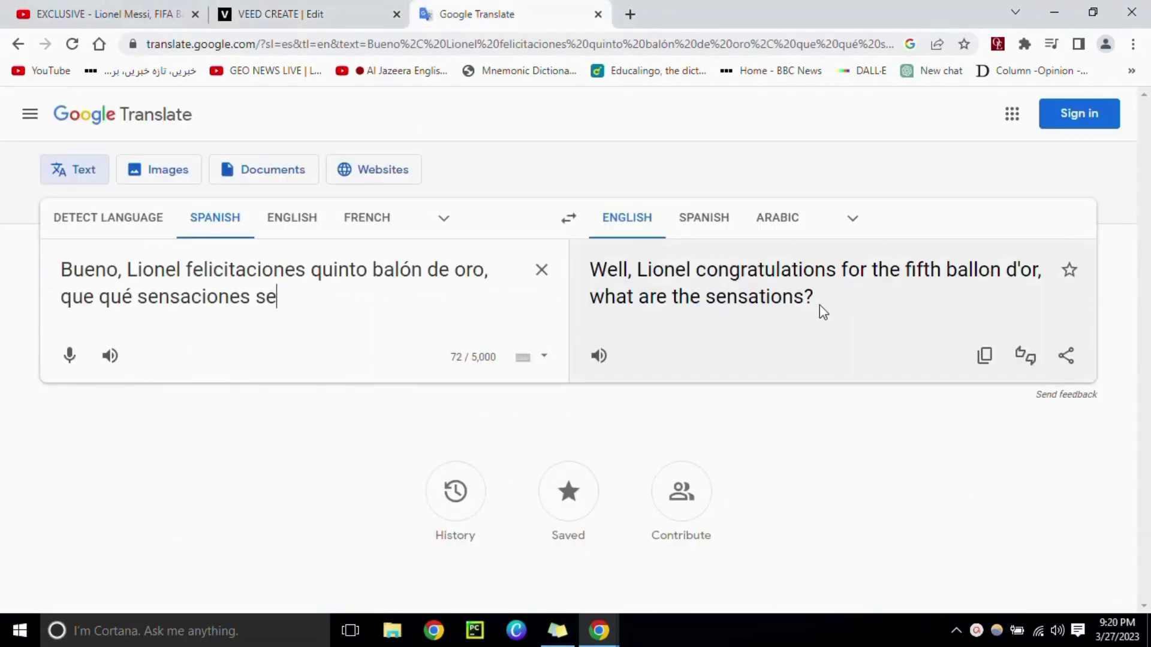
key("ctrl+a")
left_click(358, 333)
key("Return")
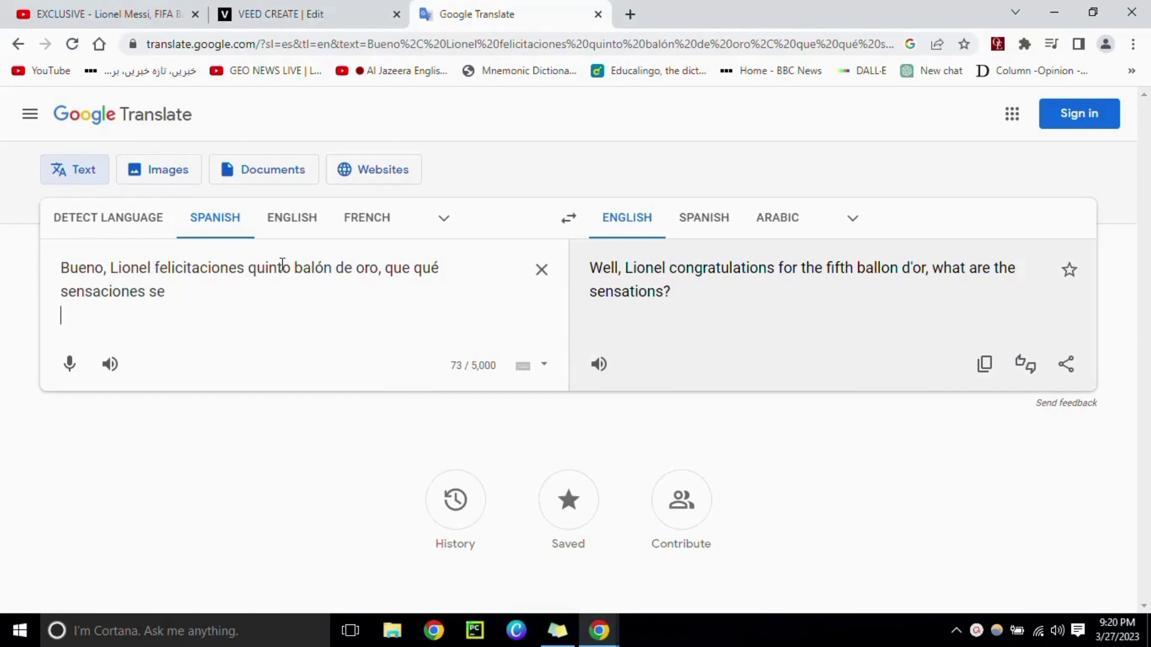
left_click(443, 218)
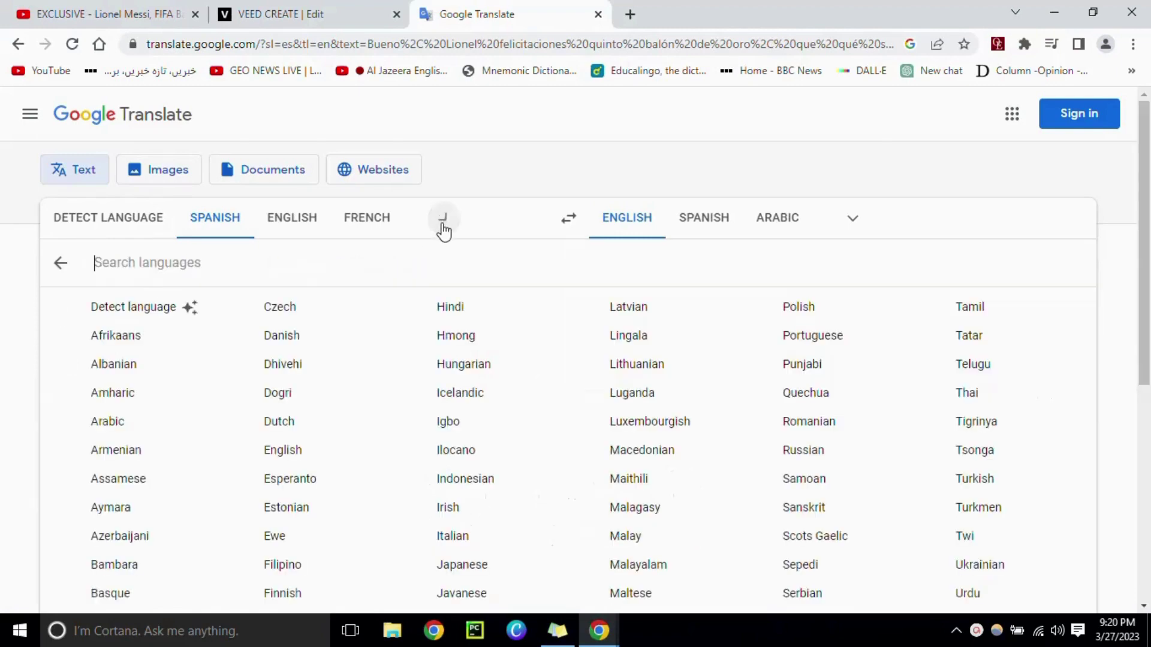
- Copy the second Spanish subtitle line from the VEED editor
left_click(443, 218)
left_click(306, 14)
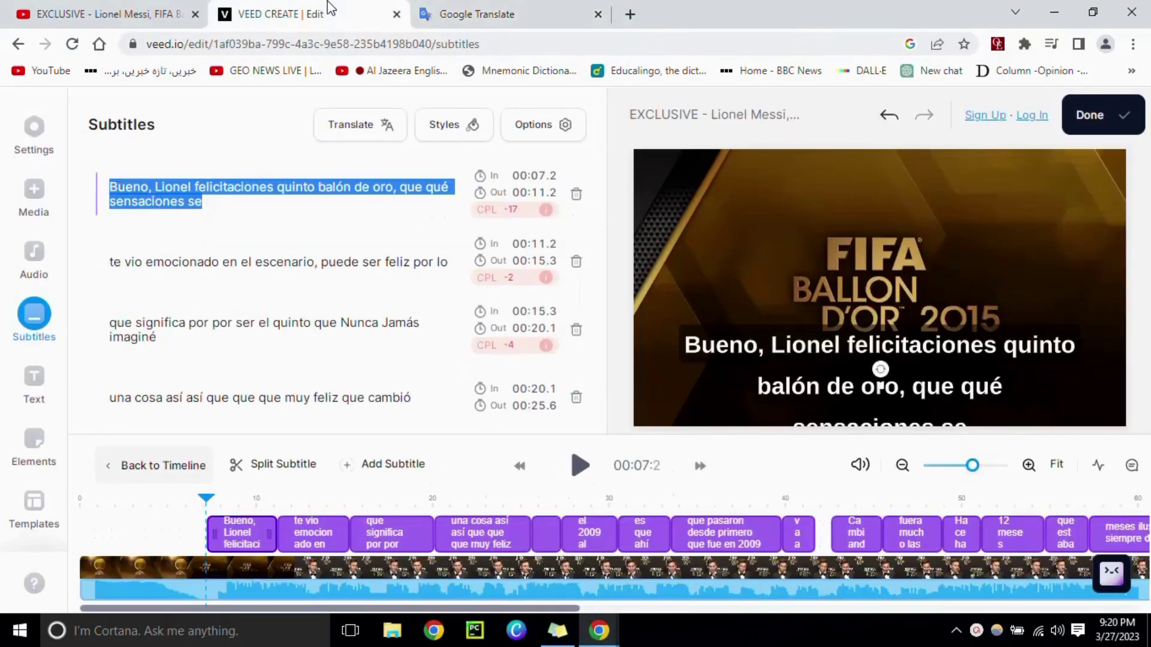
left_click_drag(447, 262, 110, 252)
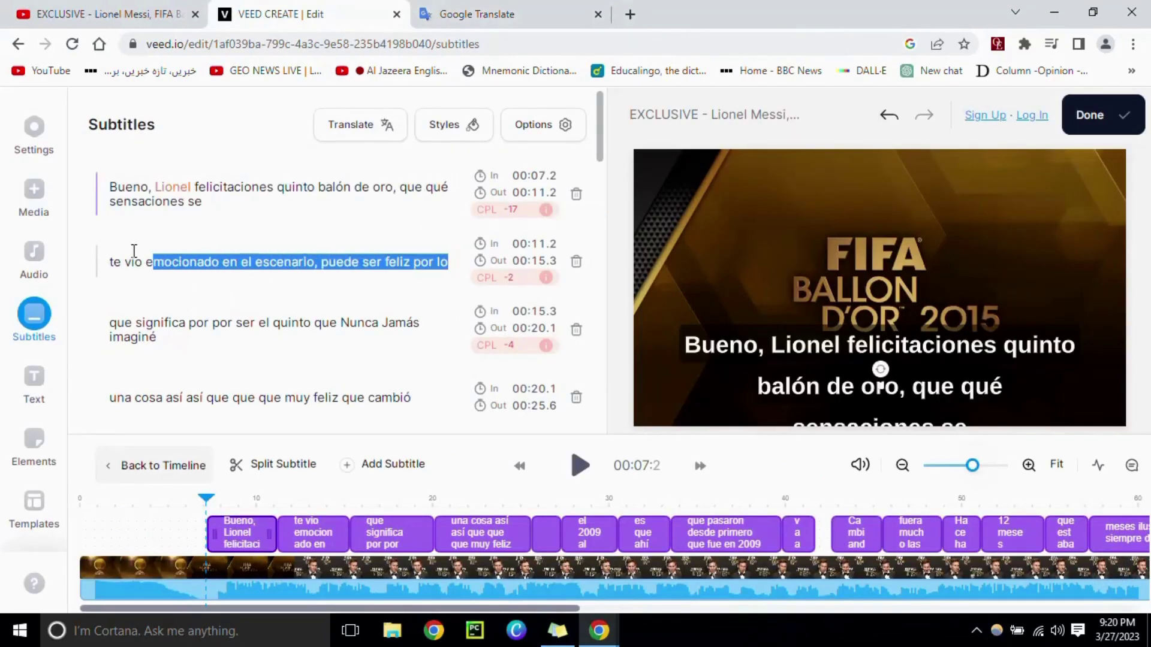
right_click(110, 251)
left_click(175, 299)
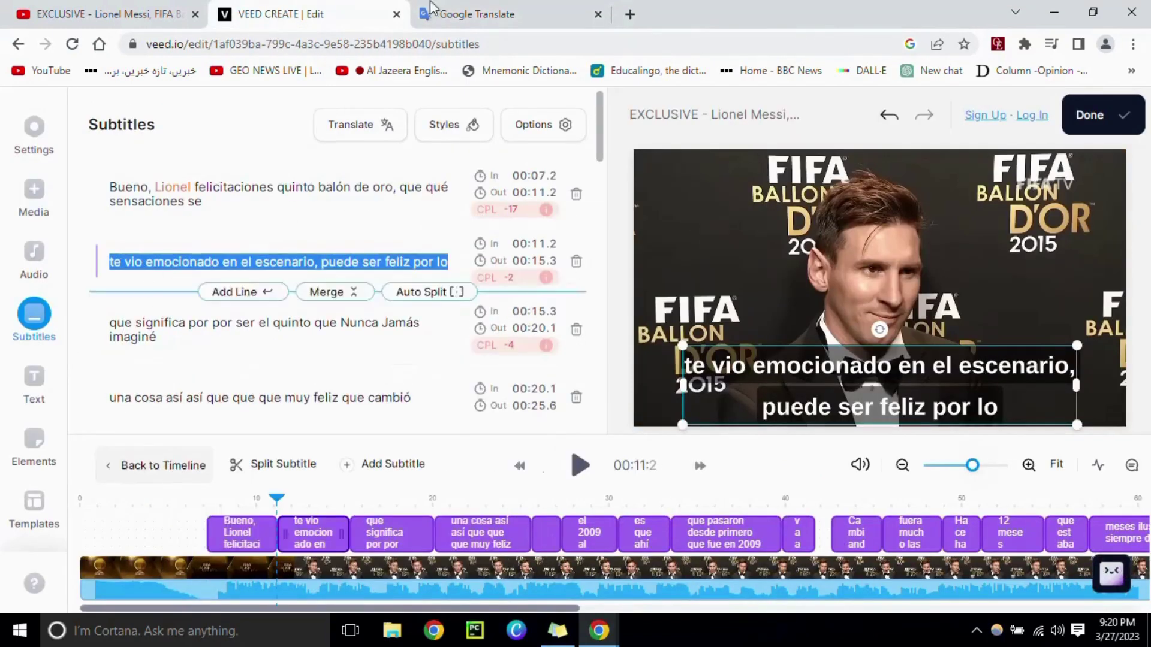
- Paste the second line into Google Translate, then return to VEED
left_click(477, 13)
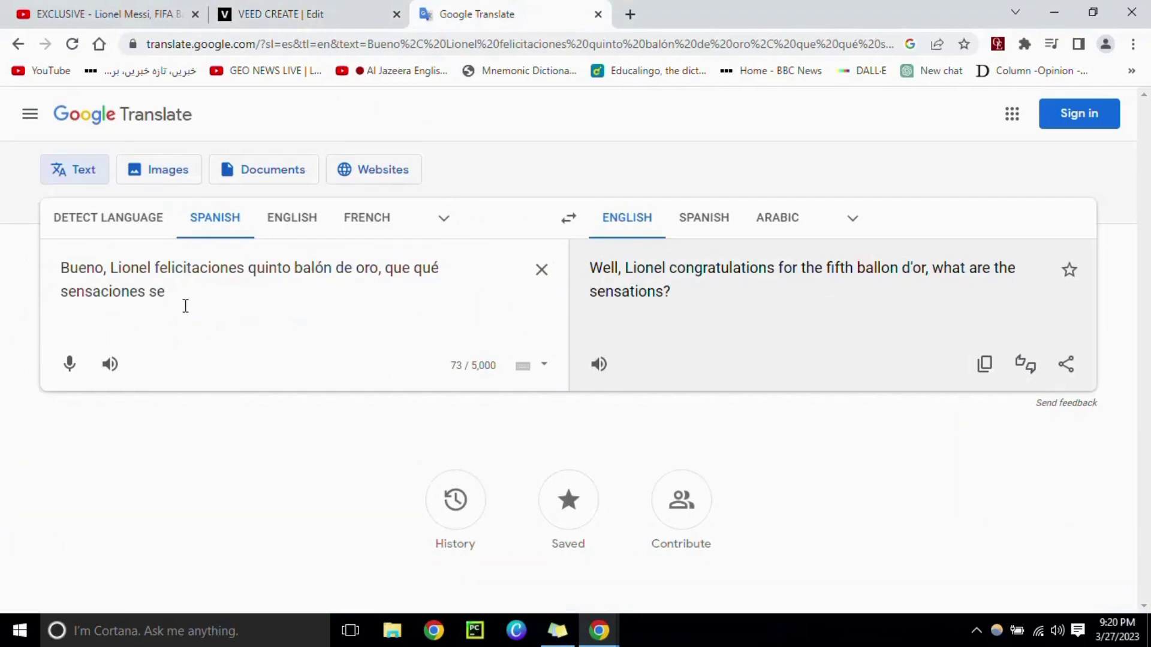
key("ctrl+v")
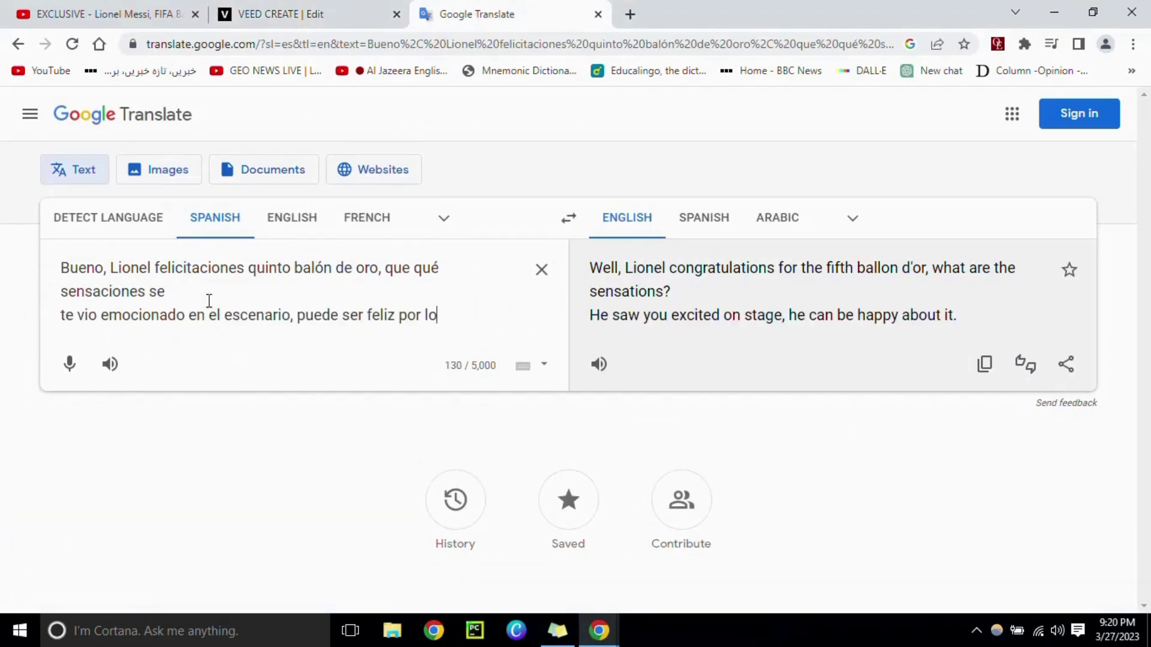
left_click(286, 12)
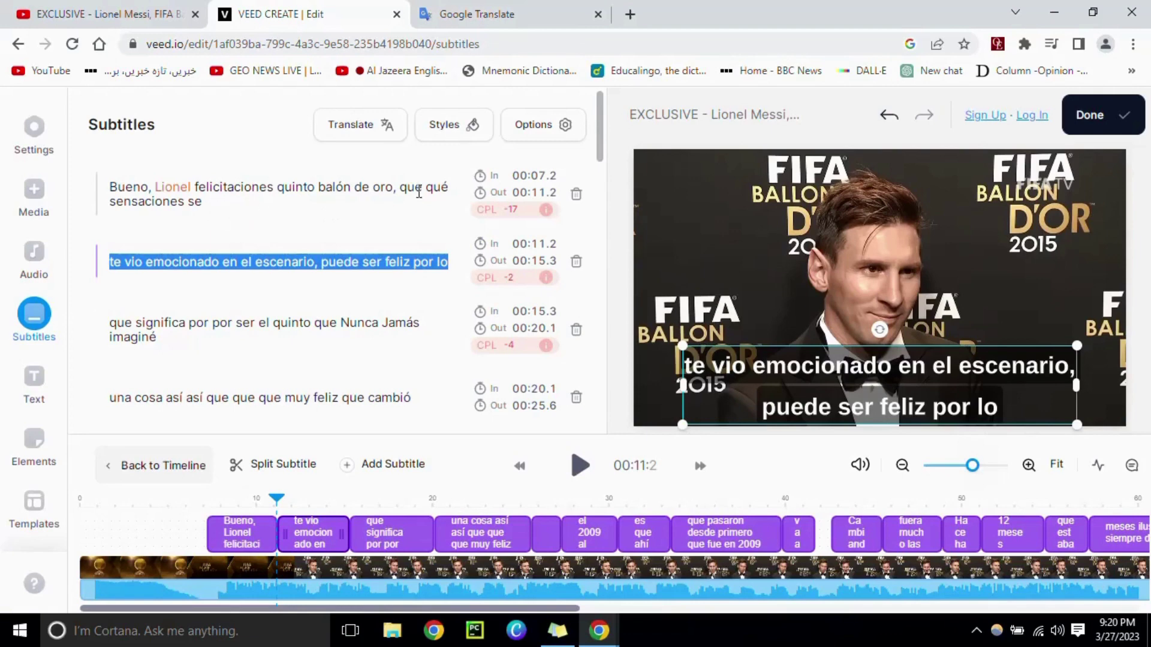
left_click(538, 175)
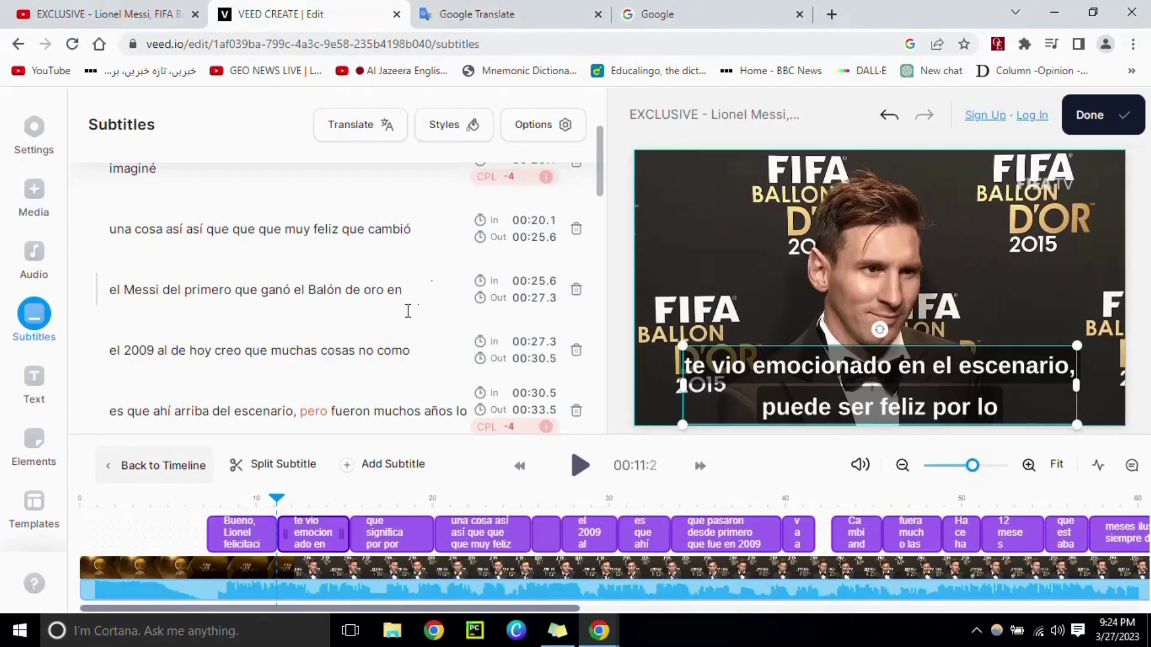
scroll(369, 369, "down", 1)
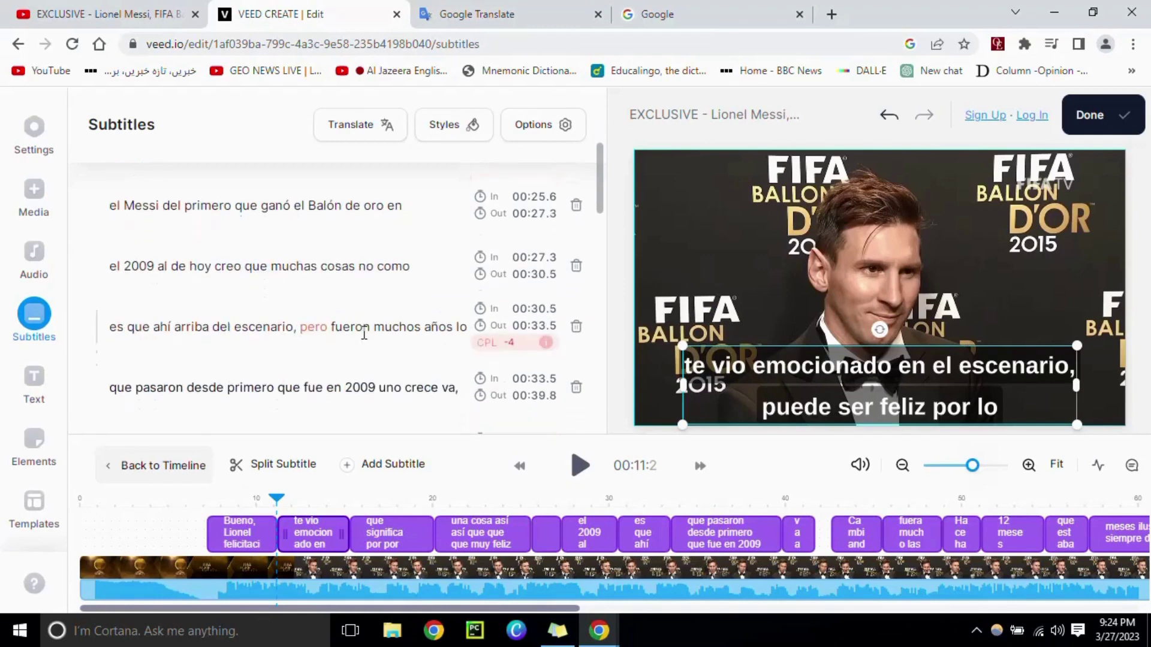